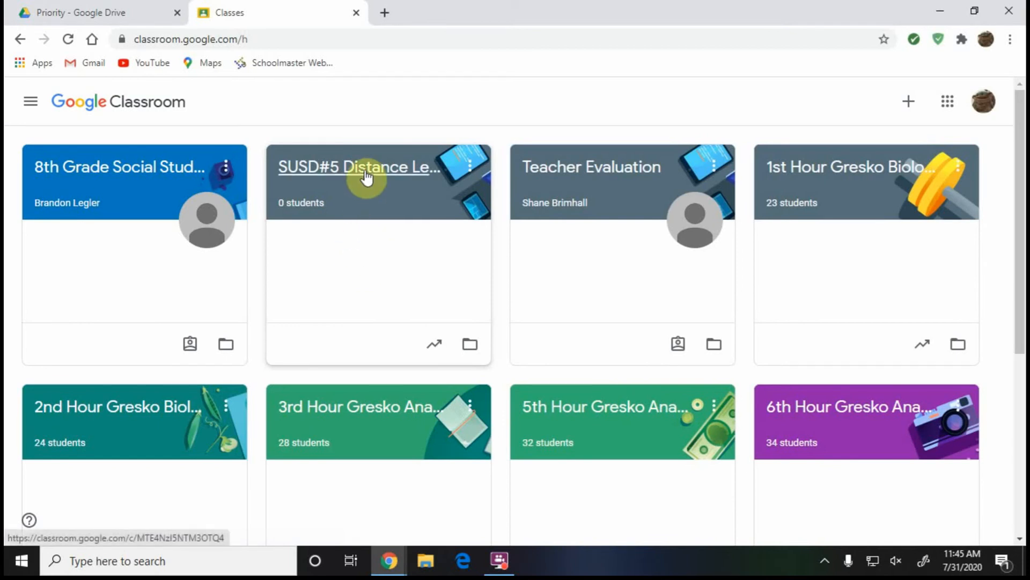
Open the SUSD#5 Distance Learning PD class and skim its Stream posts.
click(363, 194)
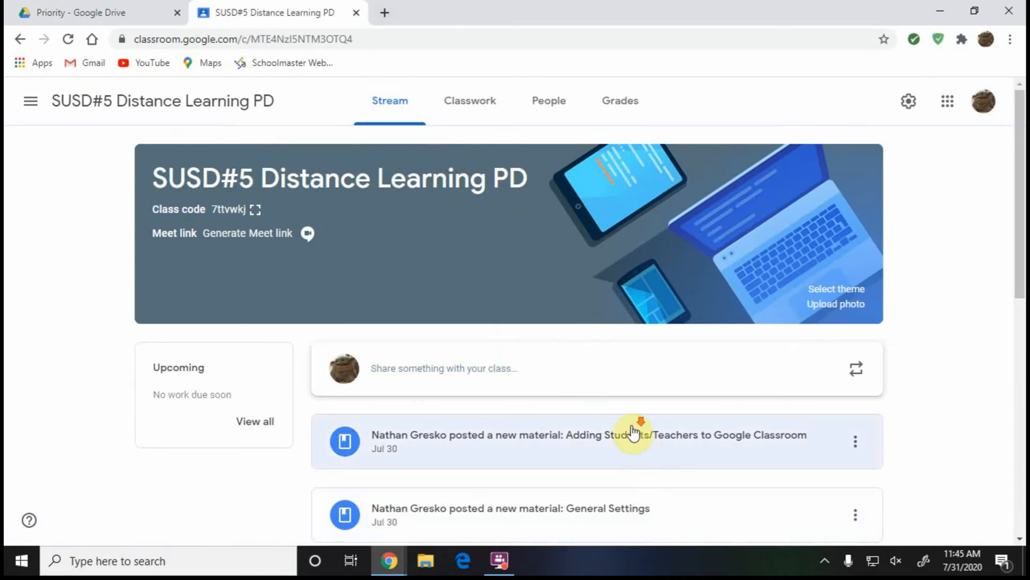
scroll(578, 349, down, 3)
scroll(564, 306, down, 6)
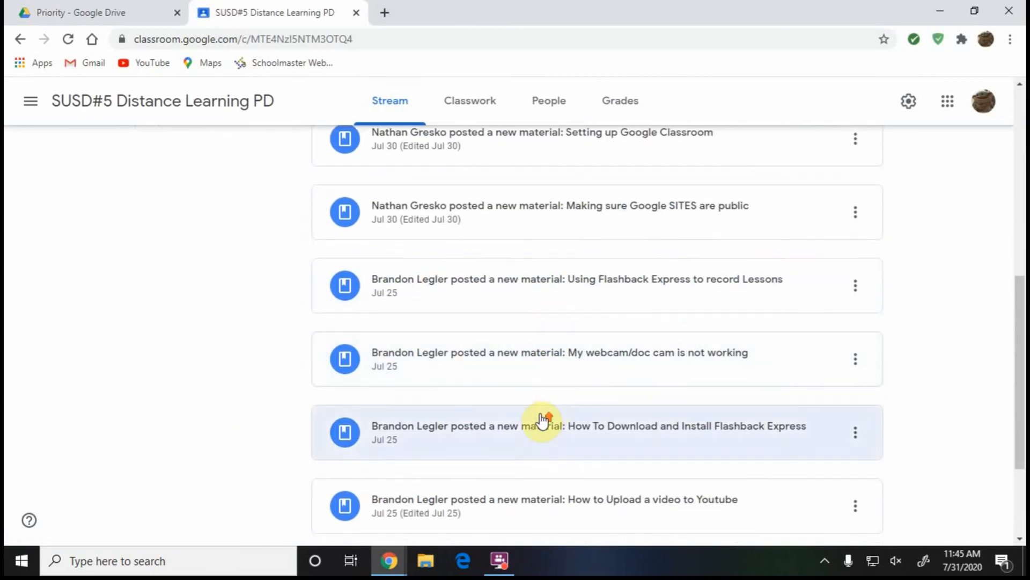
scroll(543, 421, up, 9)
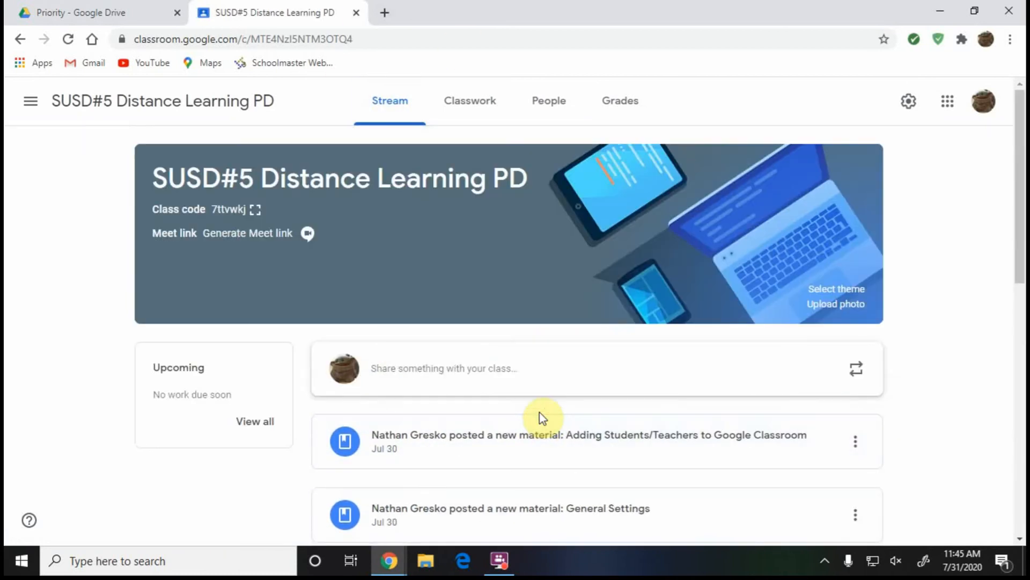
Create a Classwork quiz assignment titled 'Not a real Quiz' and open its Blank Quiz form.
click(466, 110)
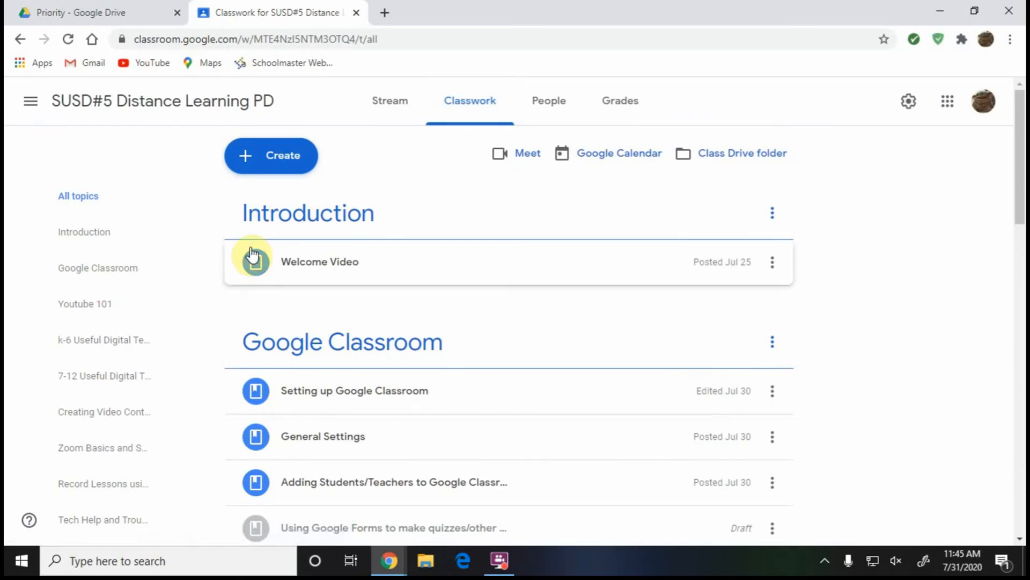
click(283, 158)
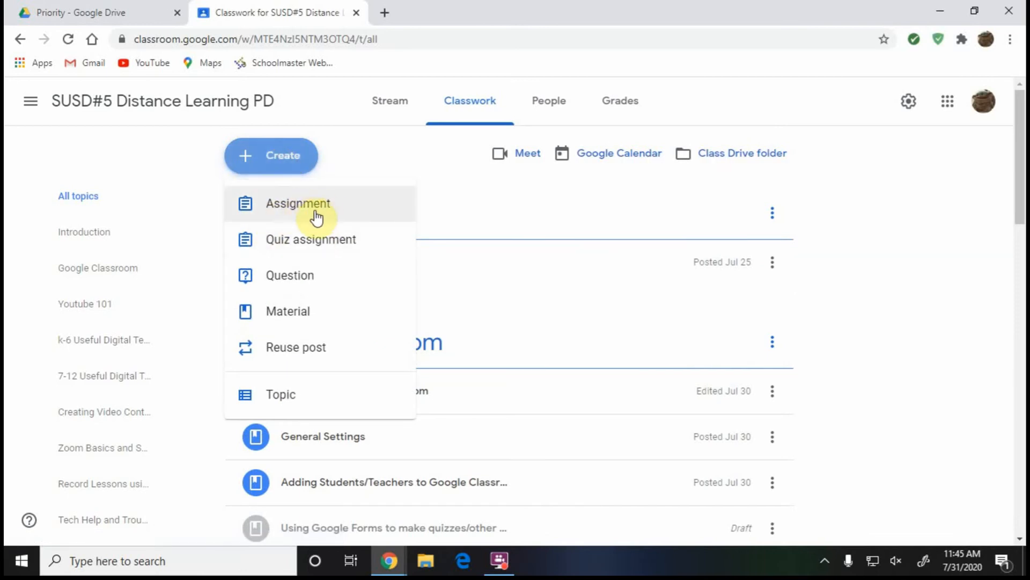
click(305, 245)
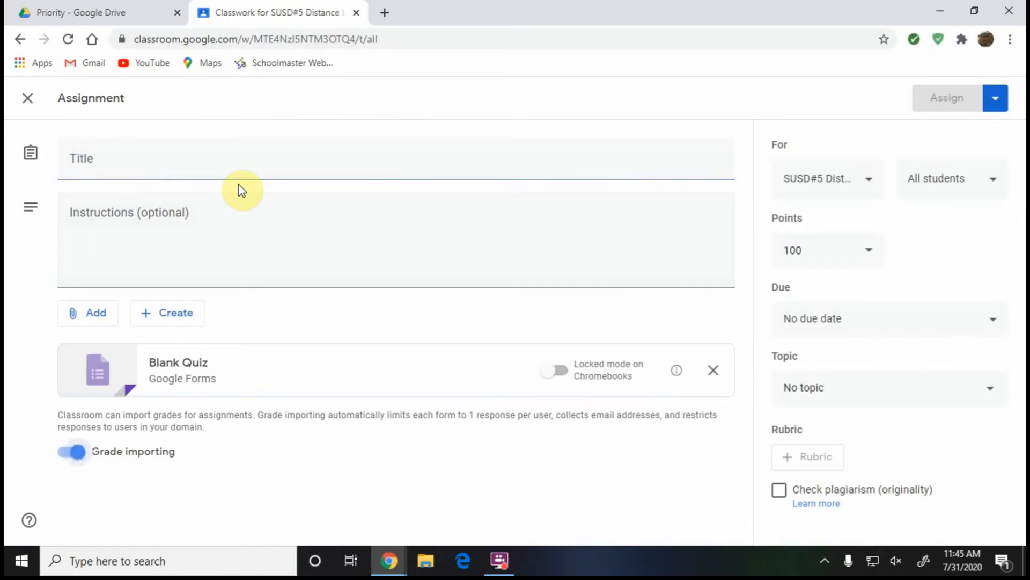
click(214, 161)
text(Not a real Quiz)
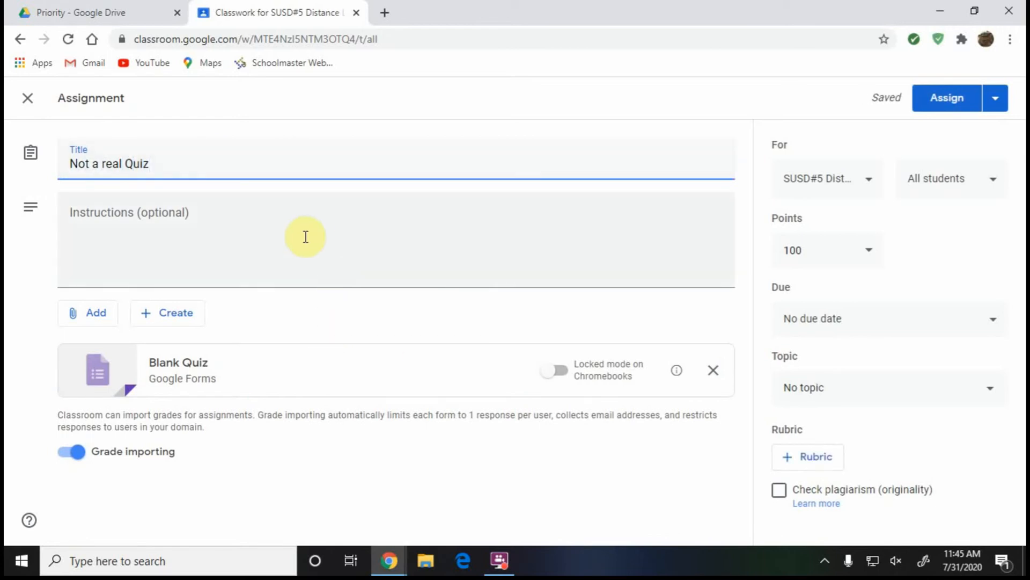
click(237, 368)
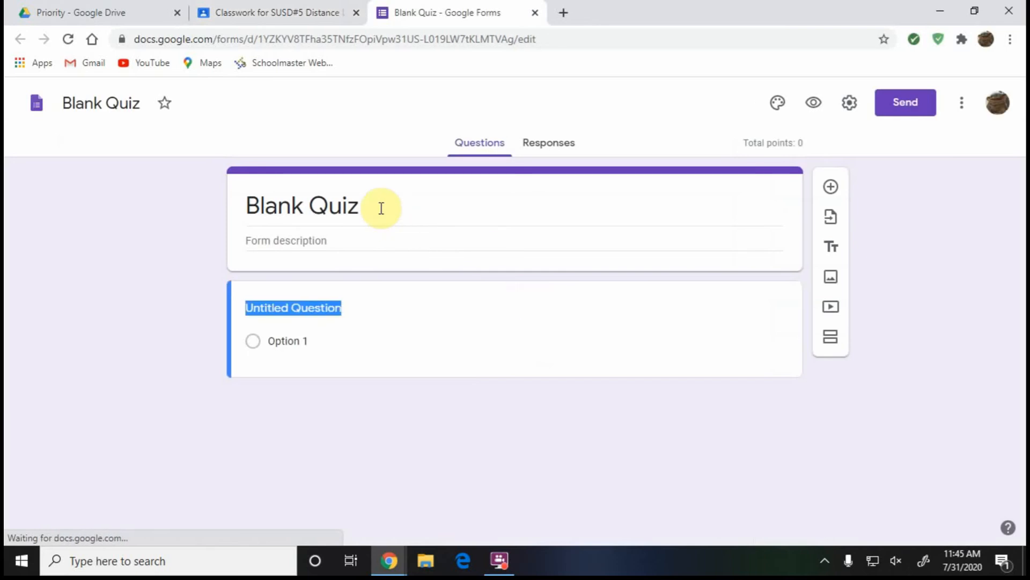
Change both the form title and the document name from Blank Quiz to 'Not a Quiz'.
click(380, 208)
text(Not )
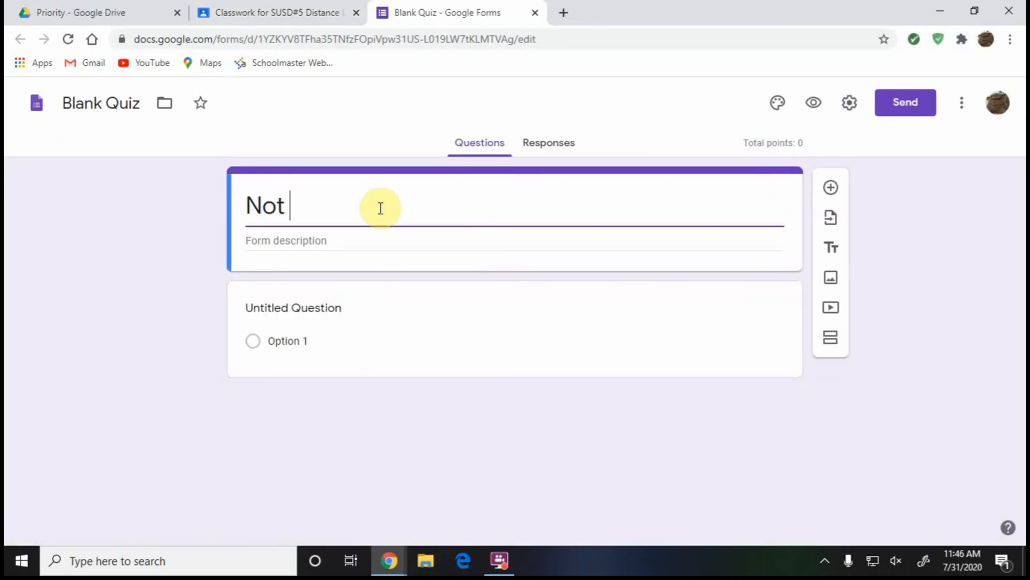
text(a )
text(Quiz)
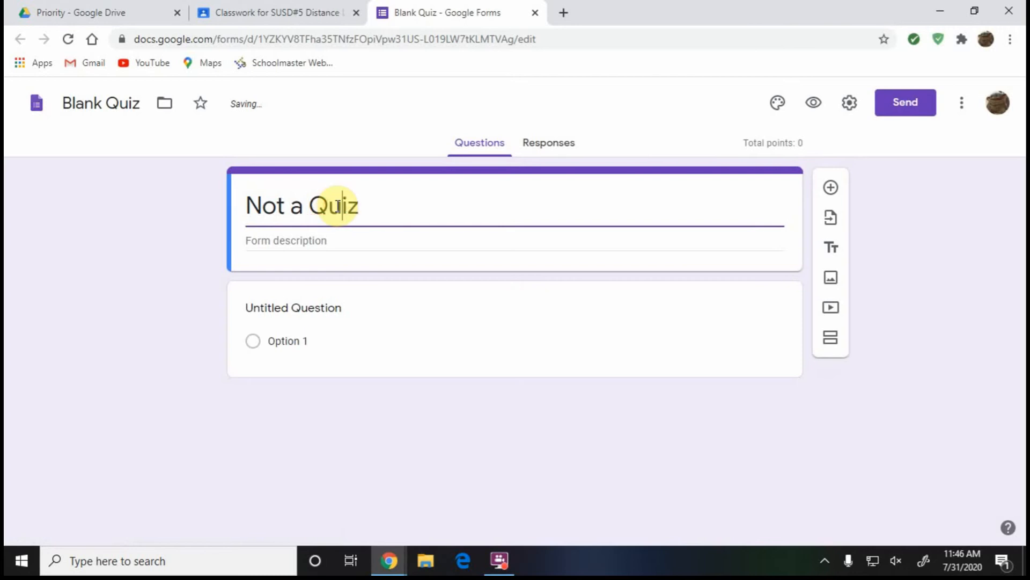
click(101, 104)
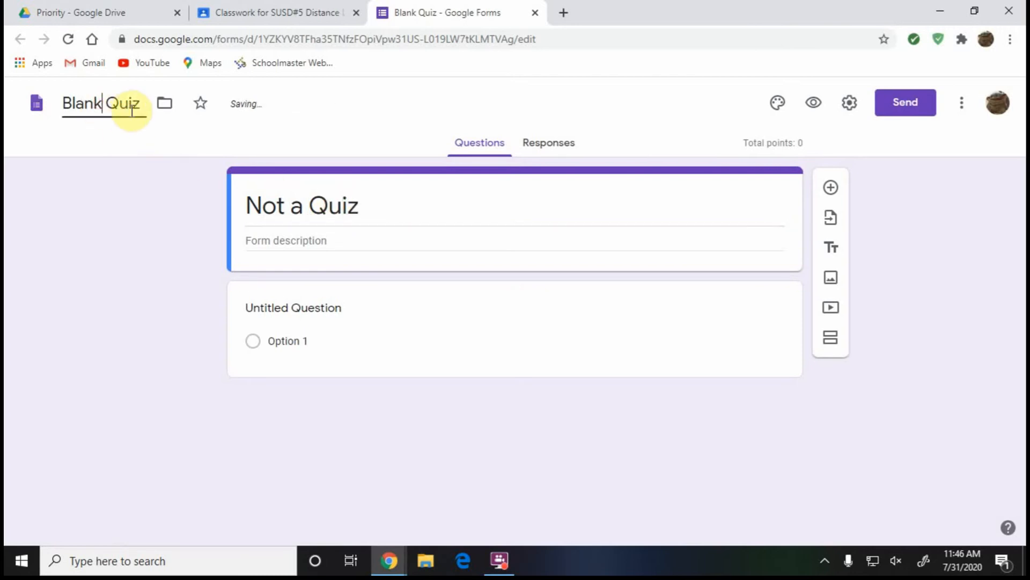
drag(142, 108, 53, 102)
text(Not a)
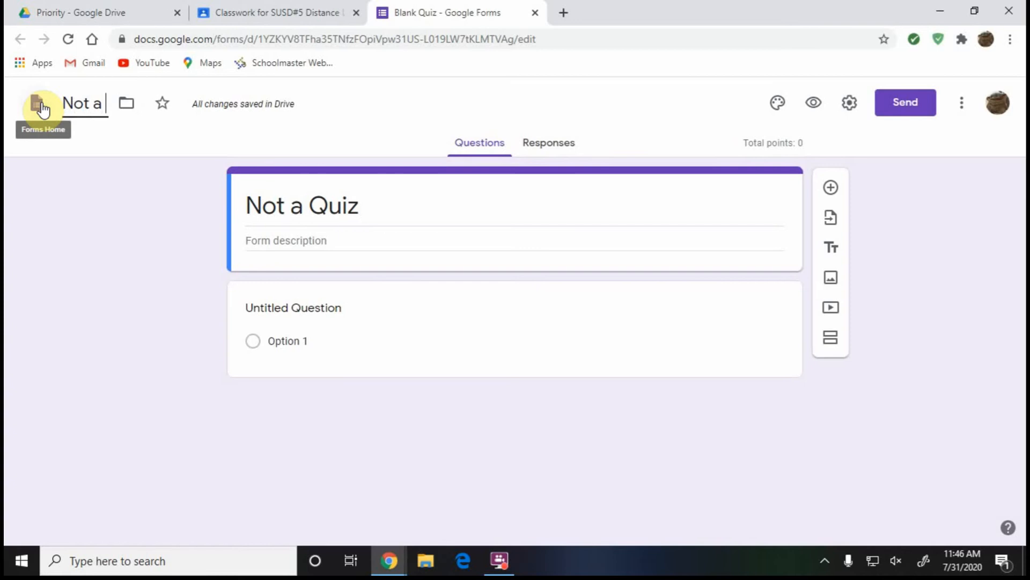
text( Quiz)
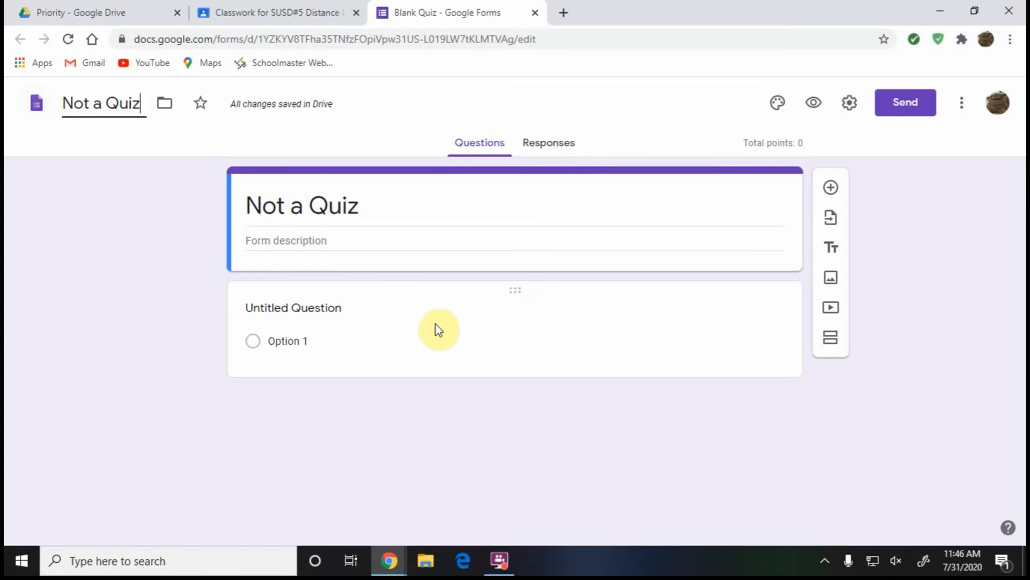
Title the question 'Not a question' and enter 'Hi' as its first option.
click(382, 321)
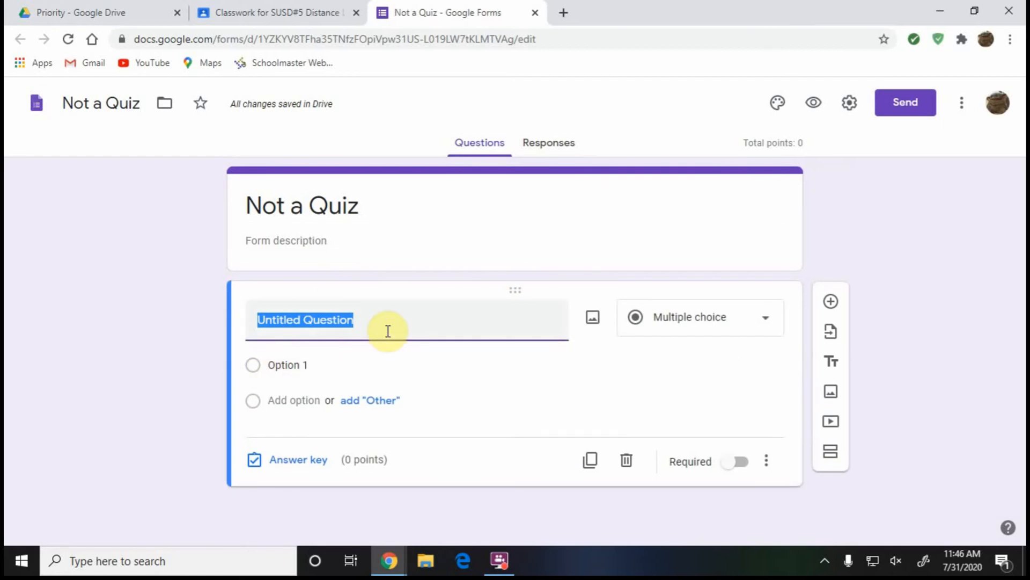
text(Not)
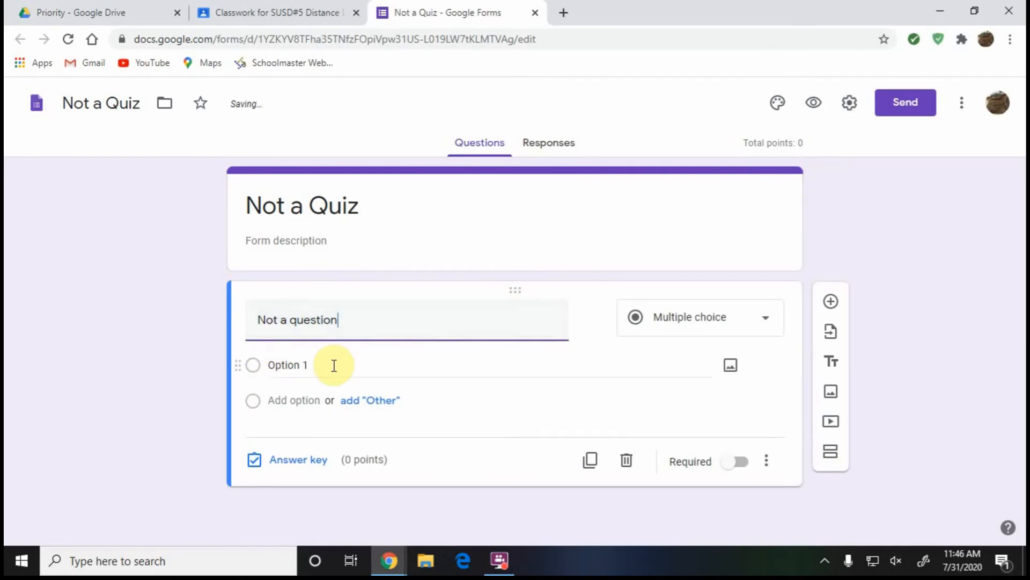
click(382, 369)
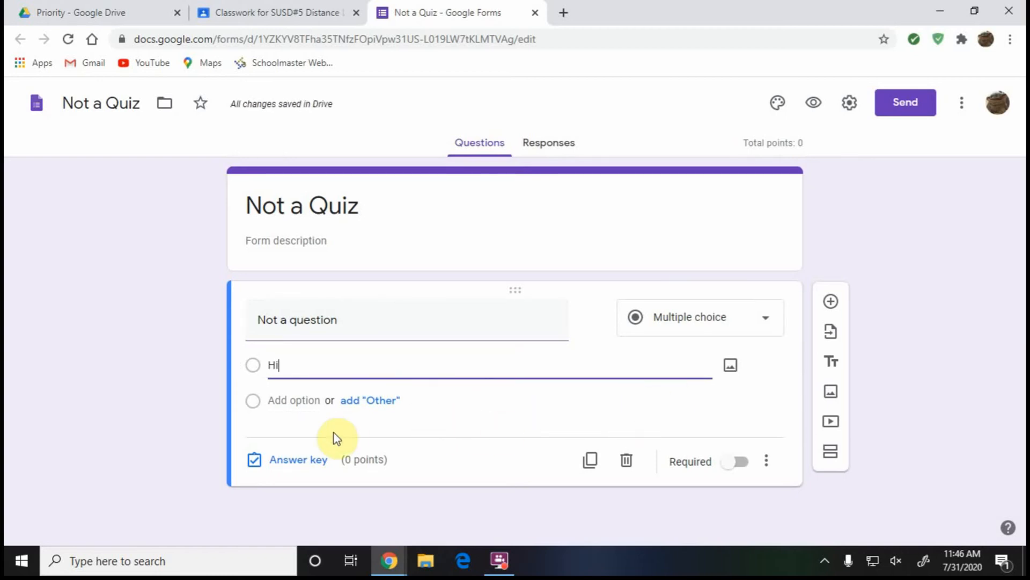
In the answer key, mark 'Hi' as correct and make the question worth 1 point.
click(313, 461)
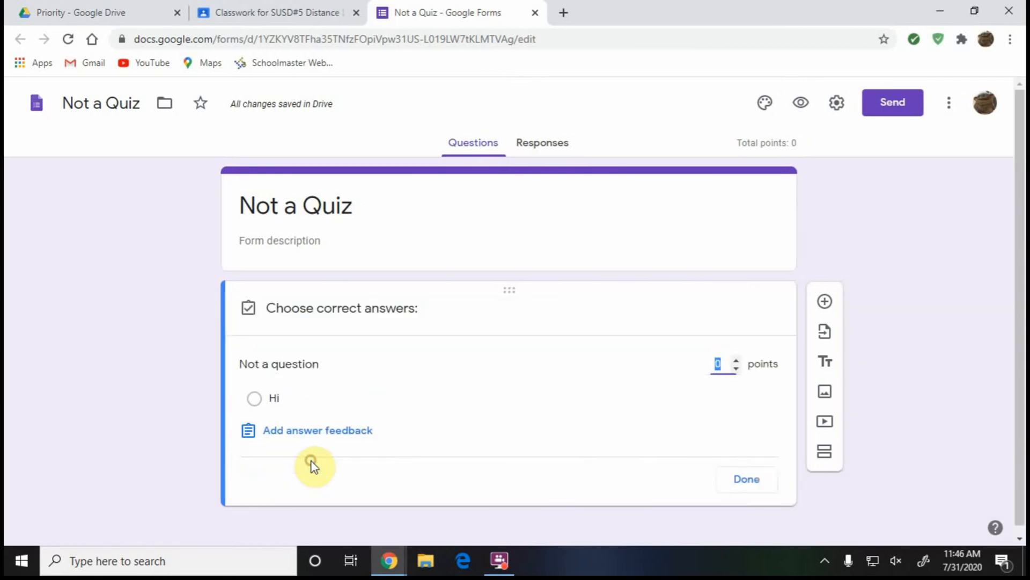
click(256, 399)
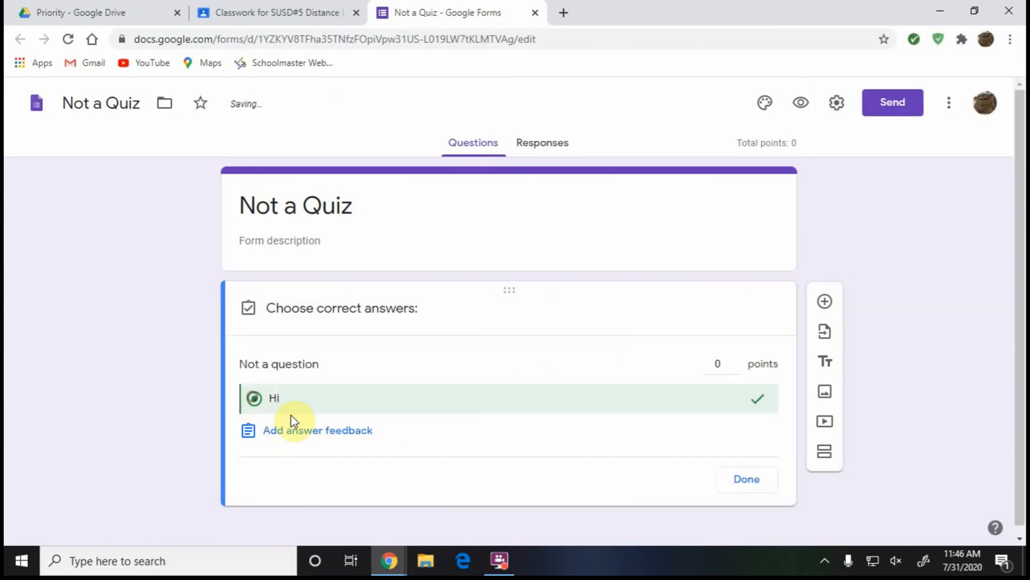
click(727, 366)
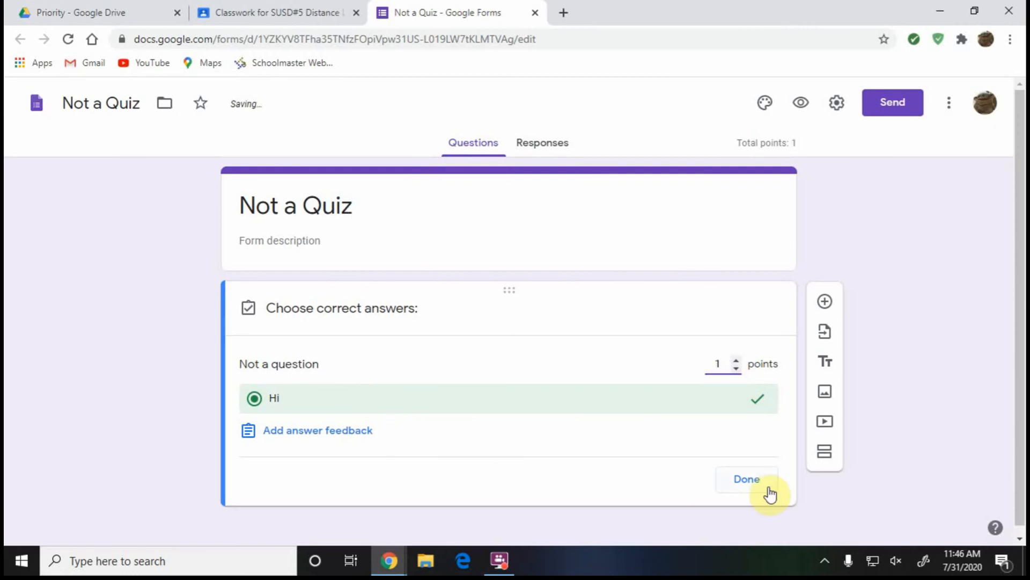
click(745, 479)
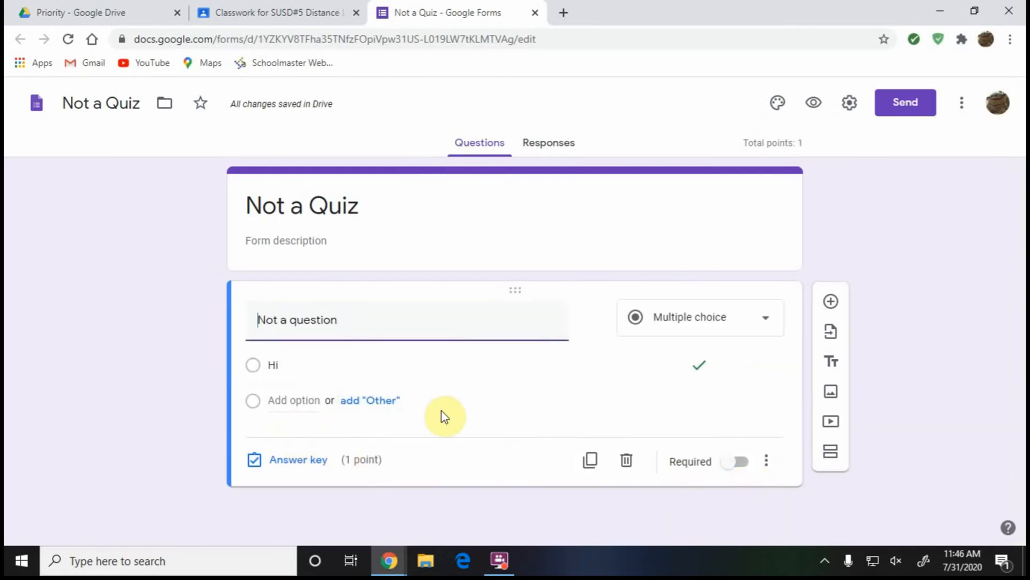
click(373, 403)
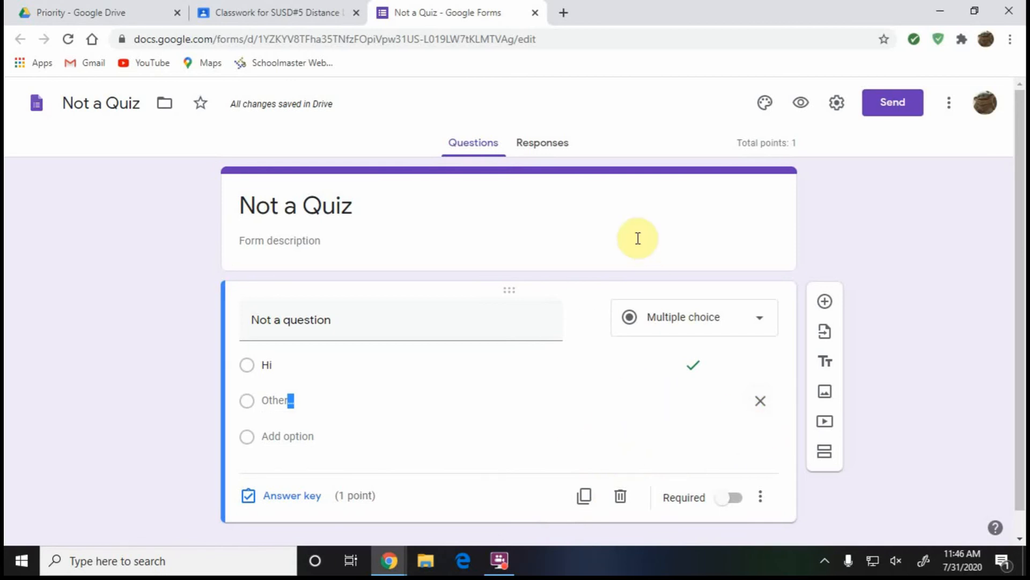
click(278, 403)
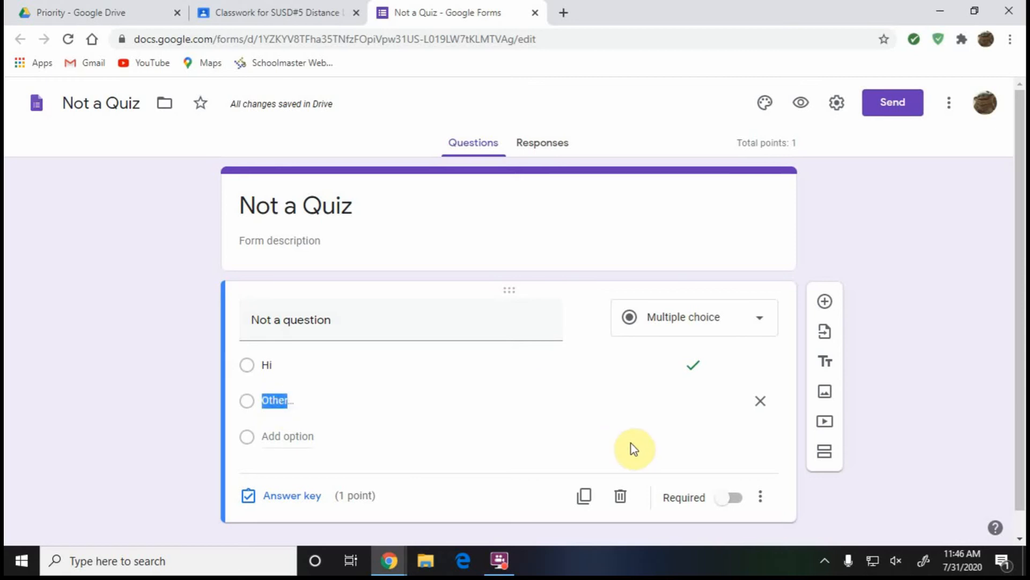
click(251, 403)
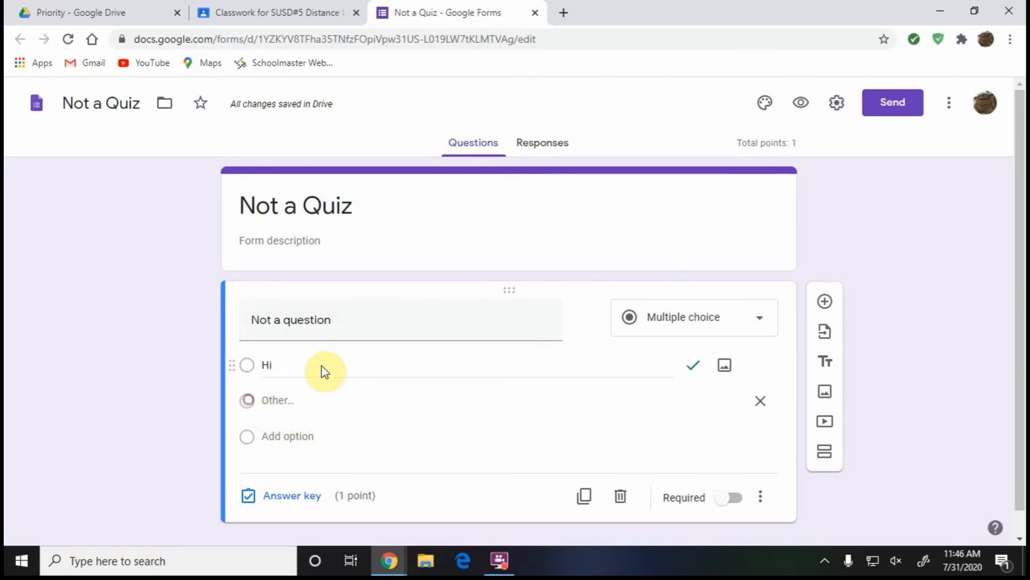
click(761, 401)
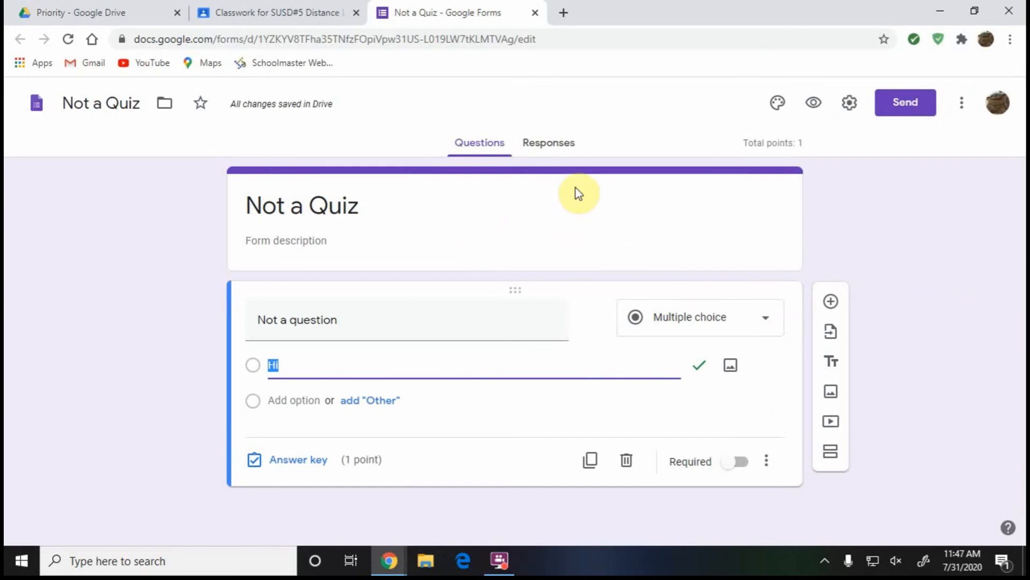
click(558, 151)
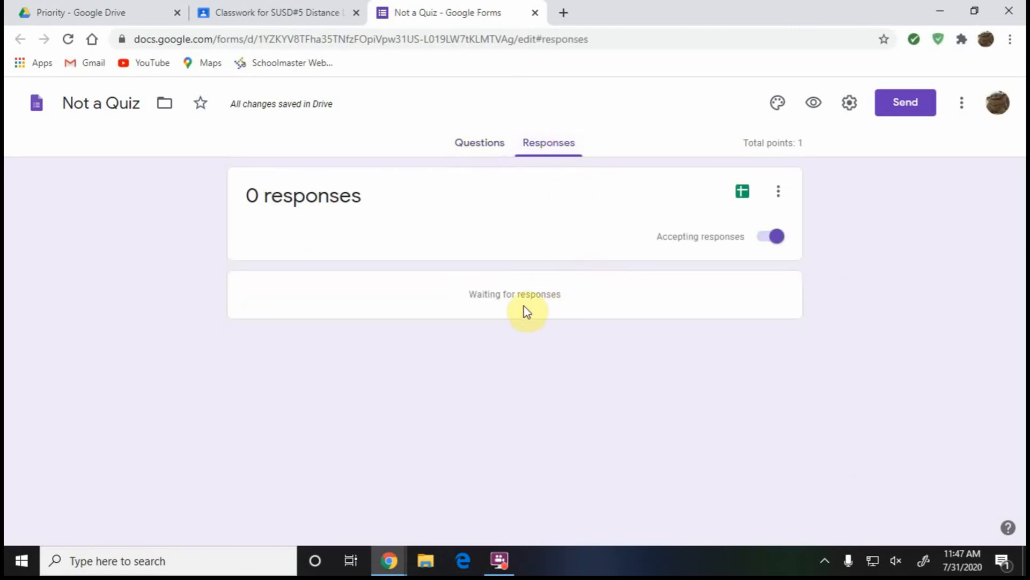
click(485, 153)
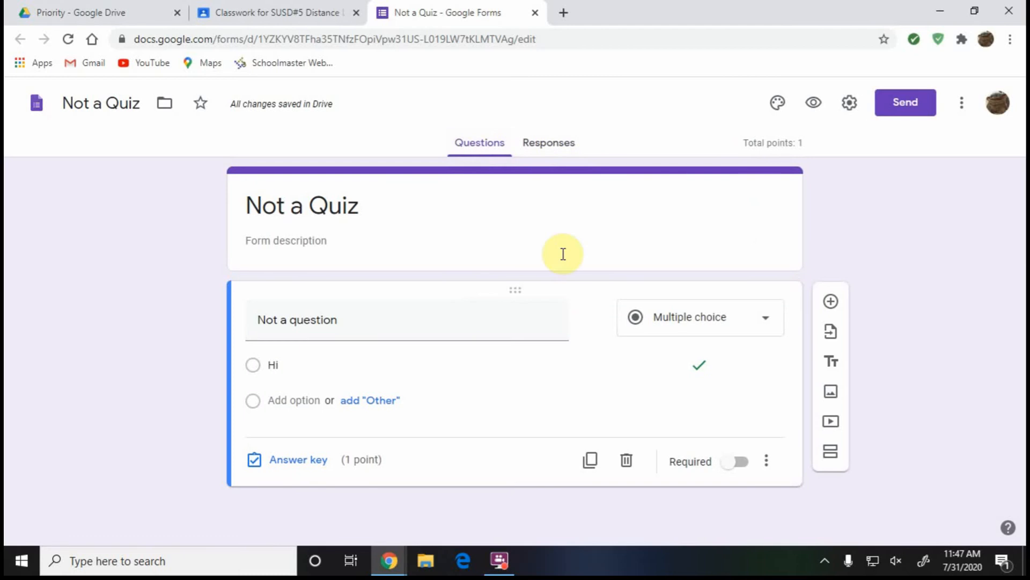
Close the form tab and reopen the Not a Quiz form from the assignment's attachment.
click(534, 13)
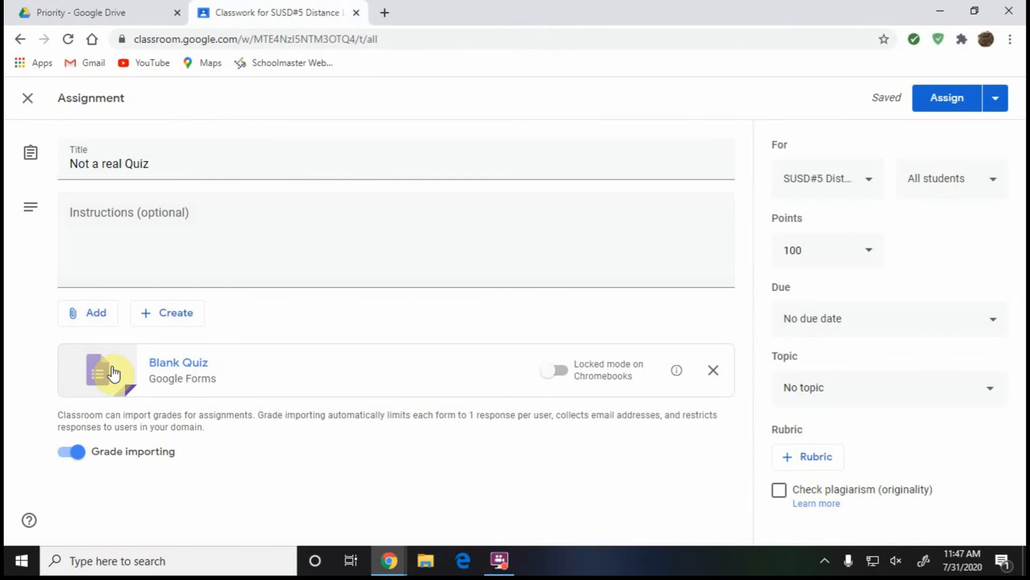
click(239, 370)
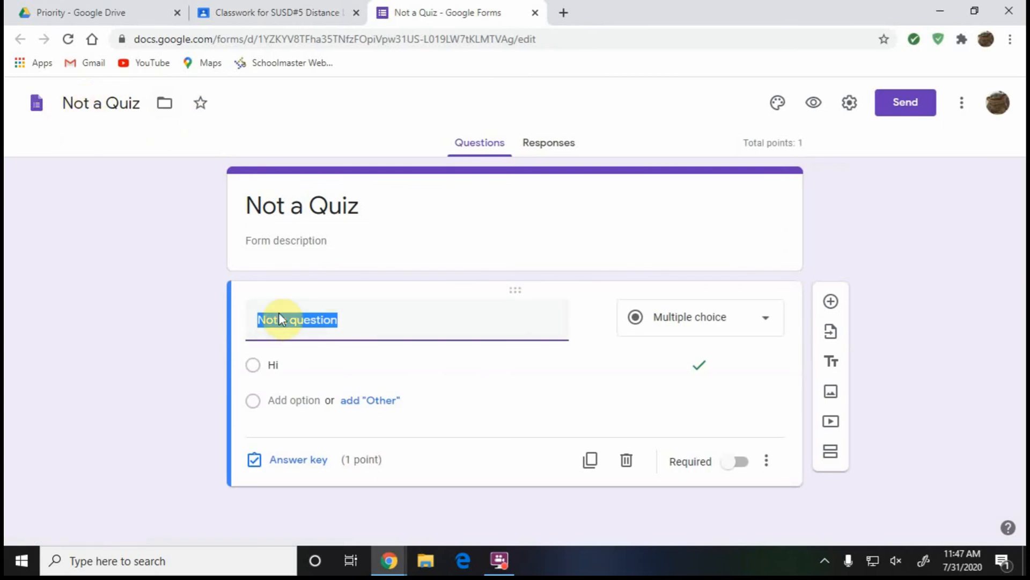
Turn on 'Limit to 1 response' and 'Edit after submit' in the form settings and save.
click(851, 108)
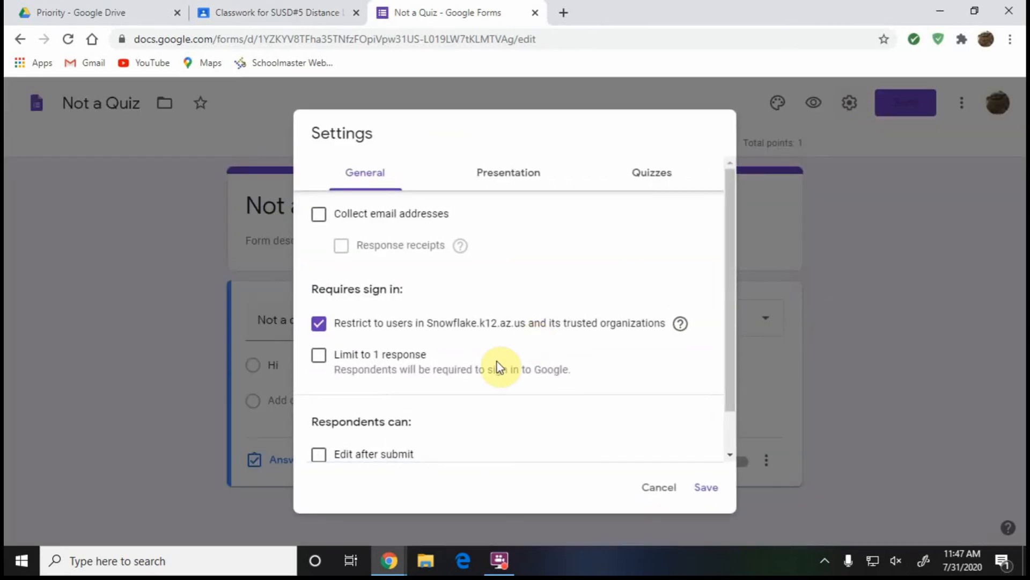
click(319, 357)
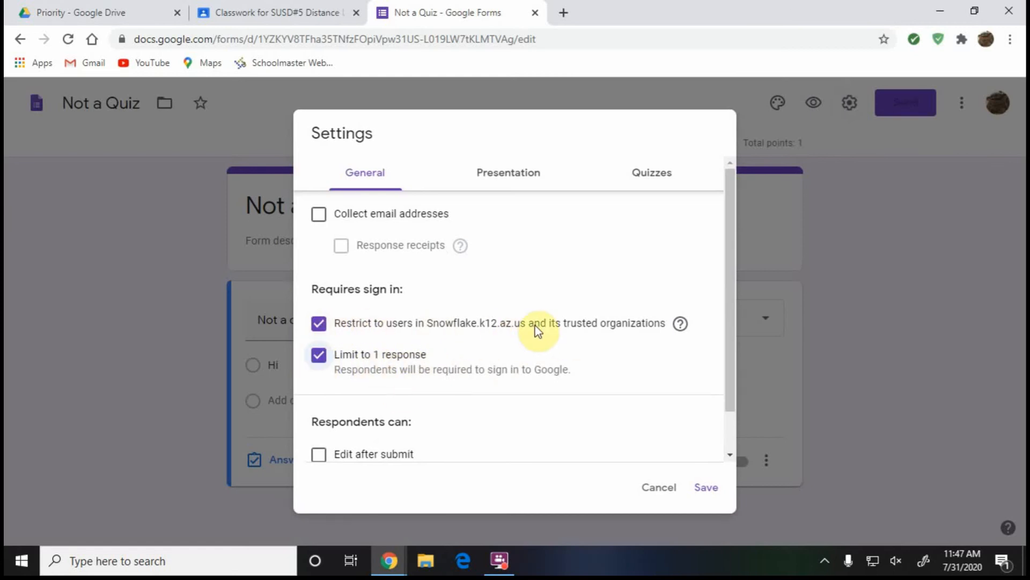
scroll(536, 325, down, 2)
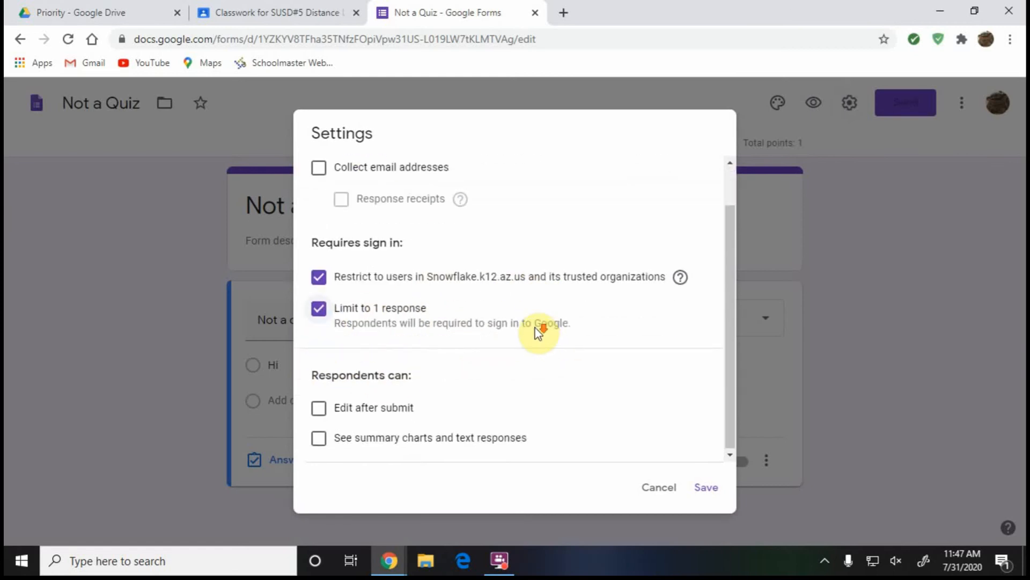
click(323, 411)
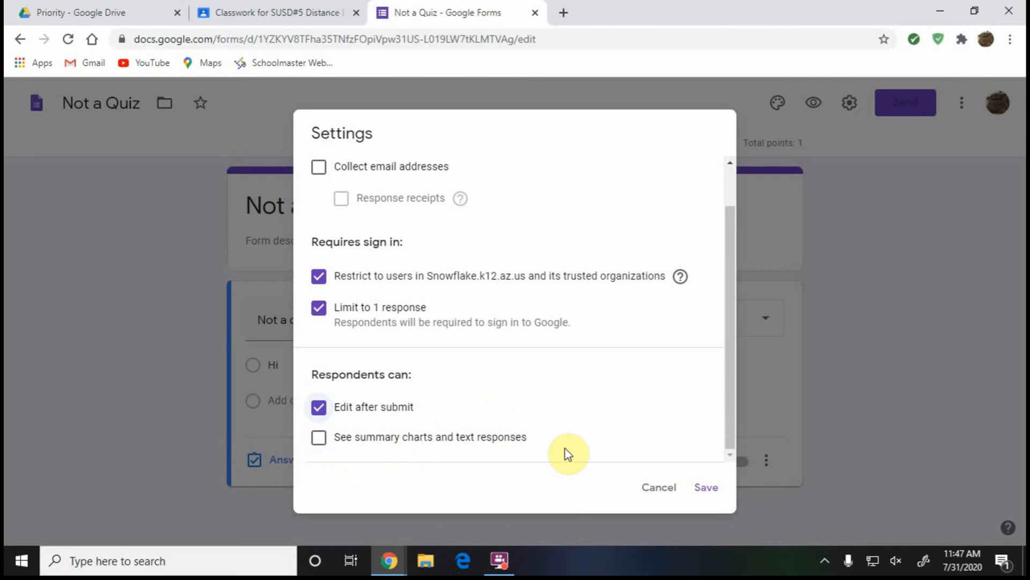
click(712, 493)
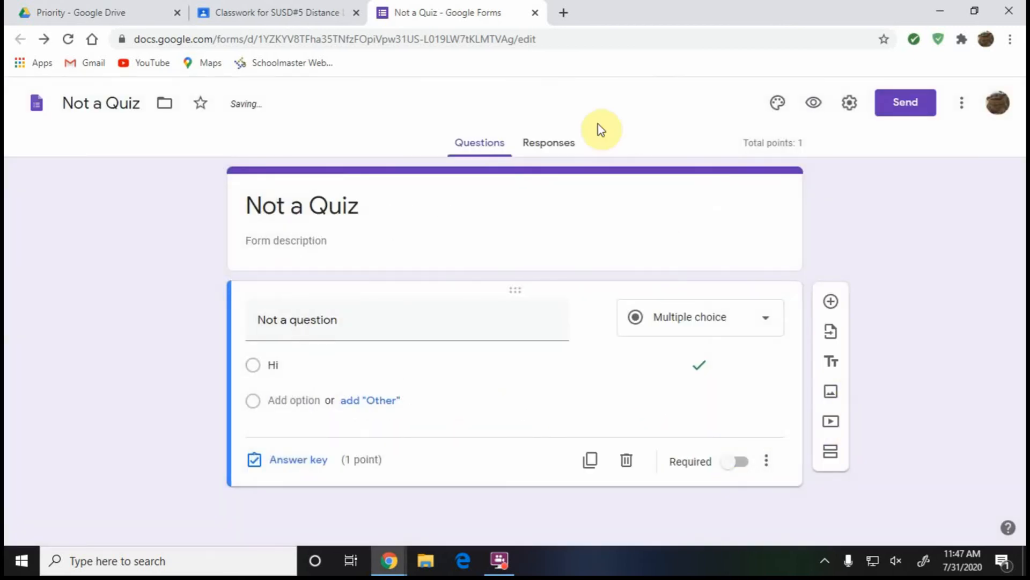
Back in the assignment, add the 1st, 2nd, 3rd, 5th and 6th Hour classes as recipients.
click(538, 13)
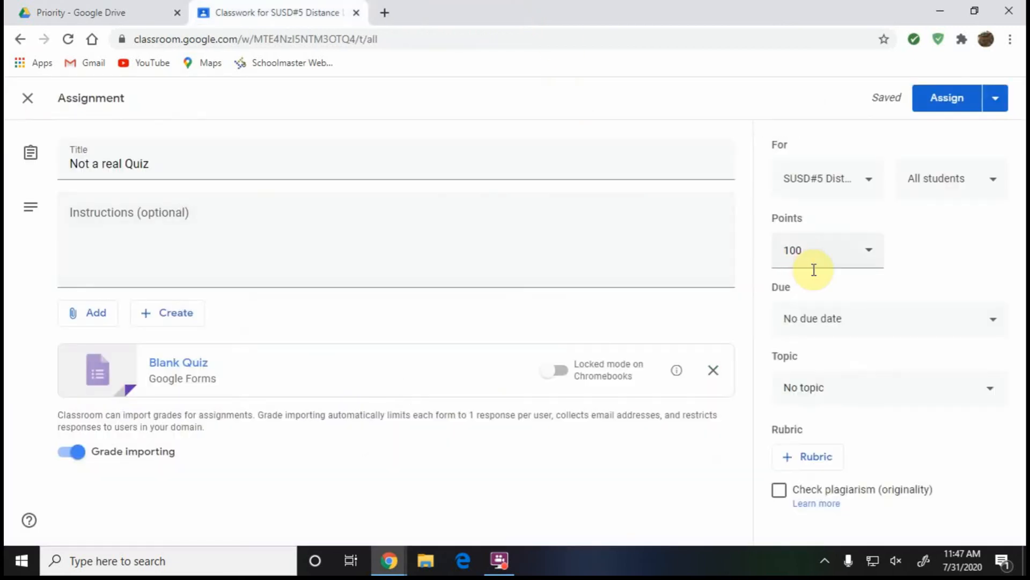
click(873, 184)
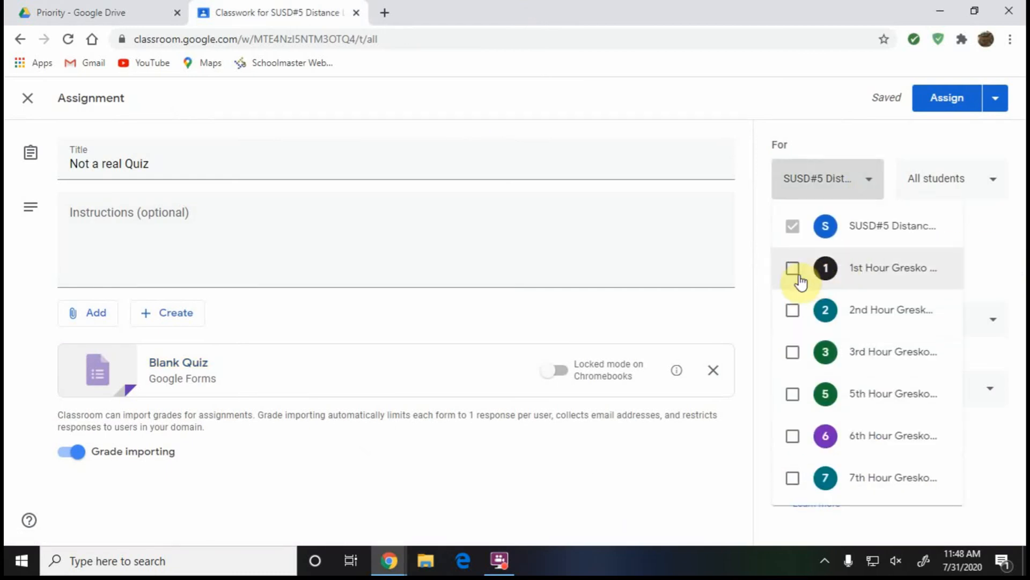
click(792, 270)
click(793, 311)
click(793, 353)
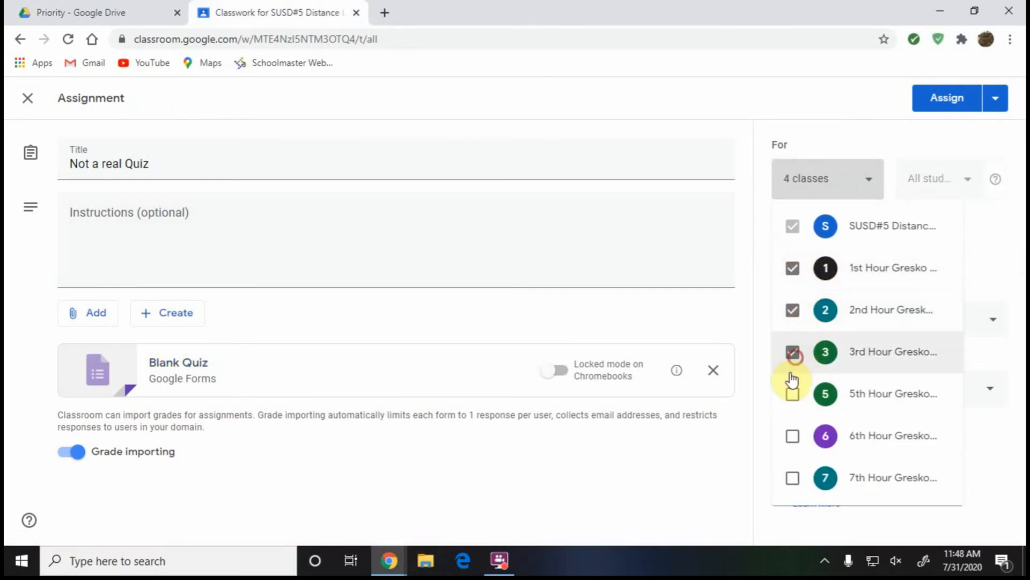
click(792, 397)
click(792, 438)
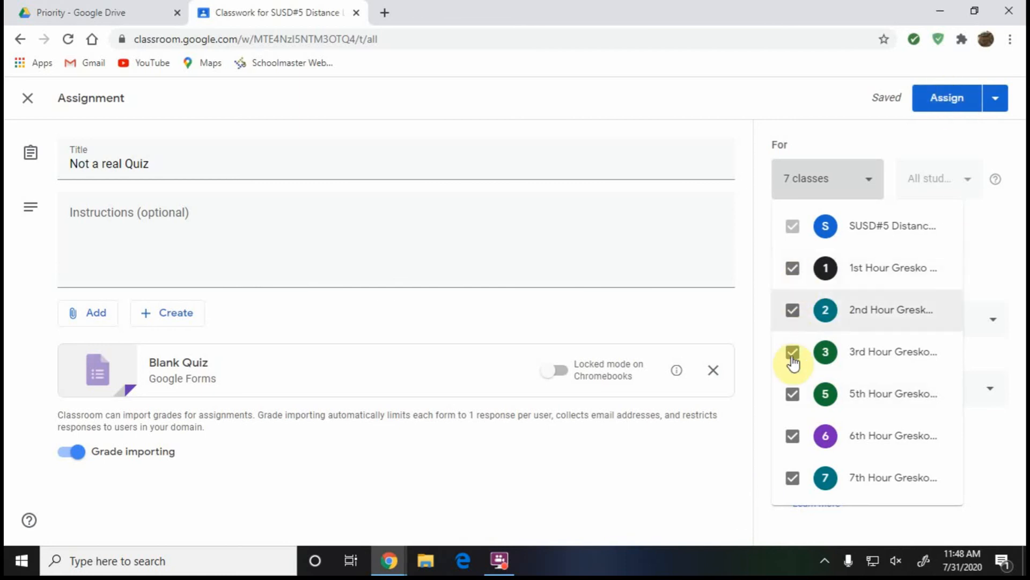
Uncheck the 7th, 6th, 5th, 3rd, 2nd and 1st Hour classes so only this class remains.
click(793, 478)
click(793, 435)
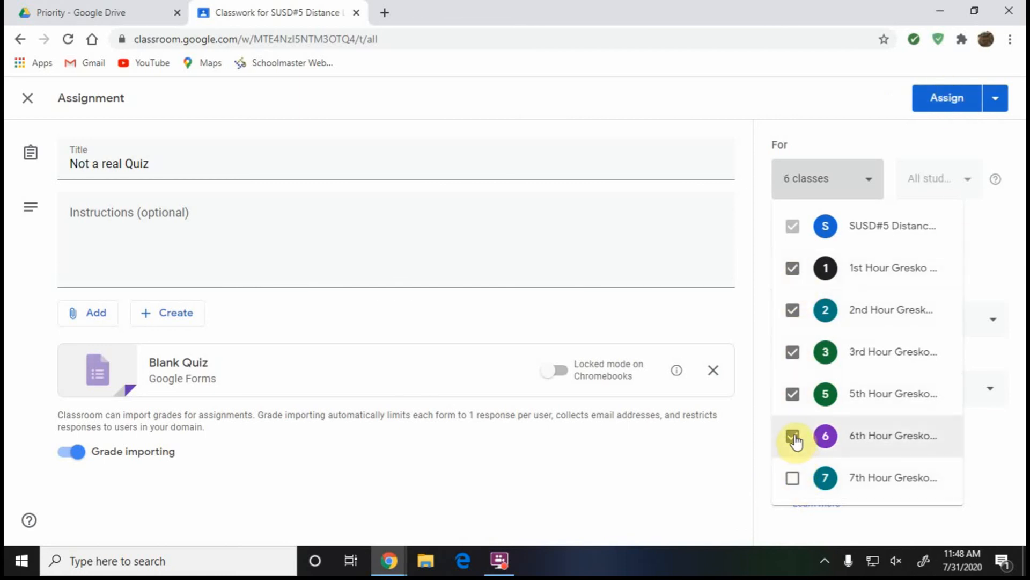
click(792, 394)
click(793, 351)
click(792, 309)
click(792, 268)
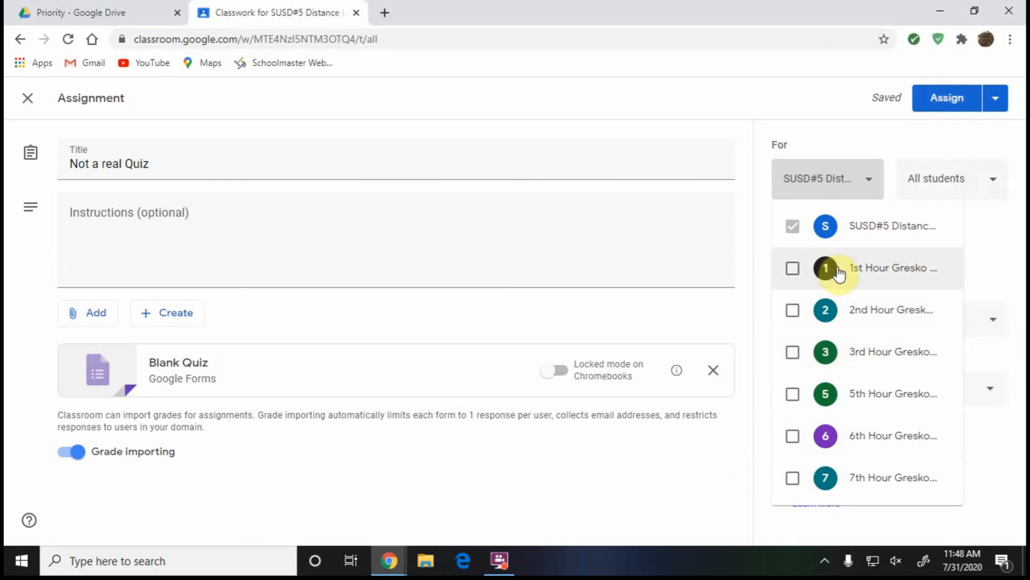
click(999, 107)
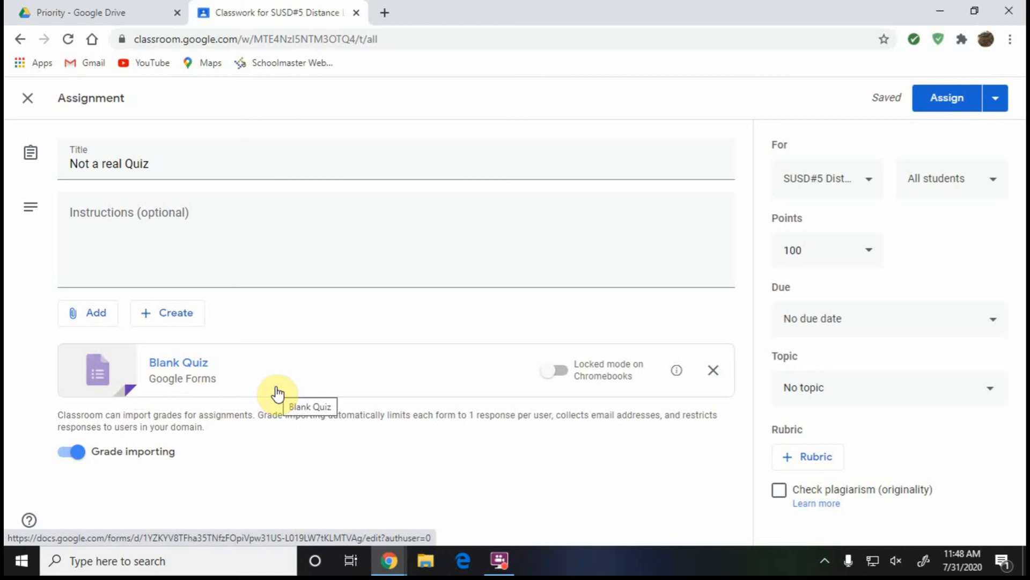
Set 'Not a real Quiz' to 10 points and assign it to the class.
click(811, 251)
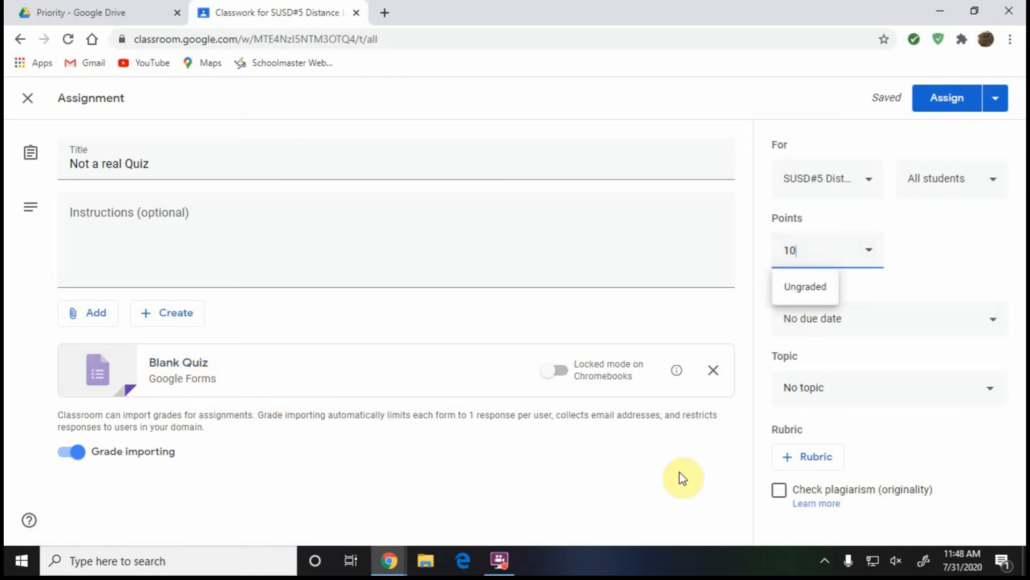
click(627, 487)
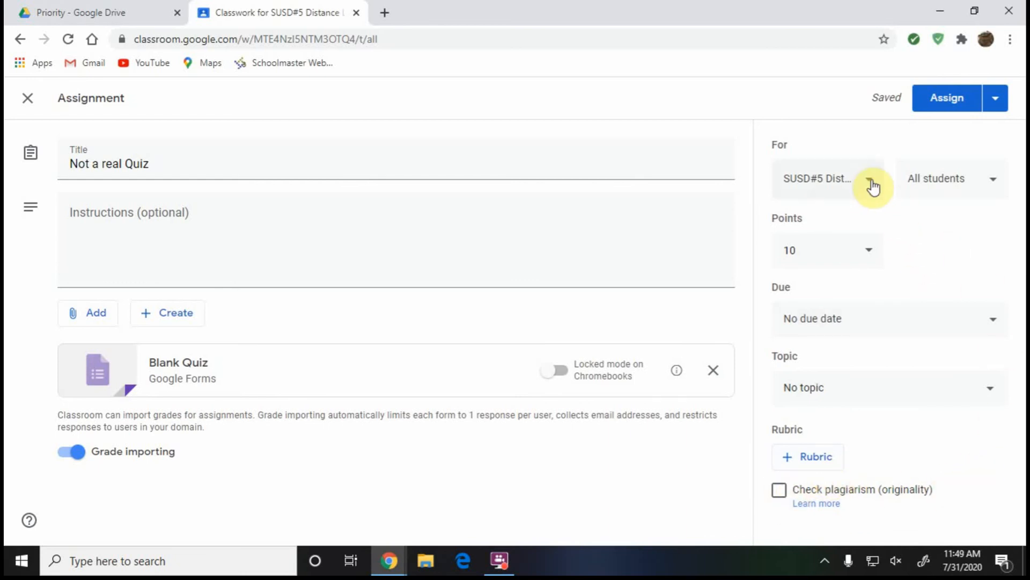
click(959, 103)
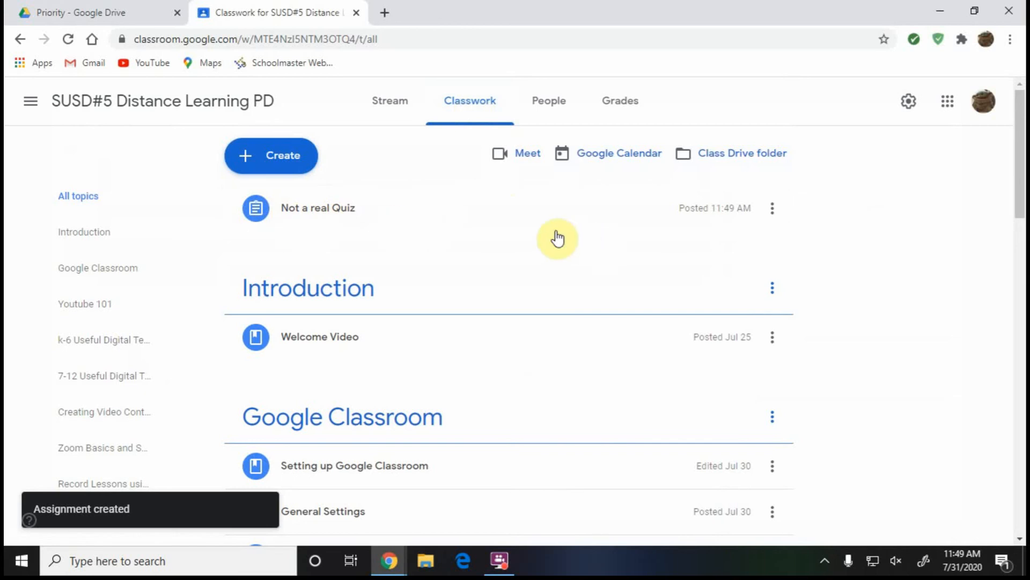
Check the Stream for the new post, then expand 'Not a real Quiz' on Classwork.
mouse_move(458, 217)
mouse_down()
mouse_move(451, 382)
mouse_move(465, 458)
mouse_move(457, 197)
mouse_move(459, 207)
mouse_up()
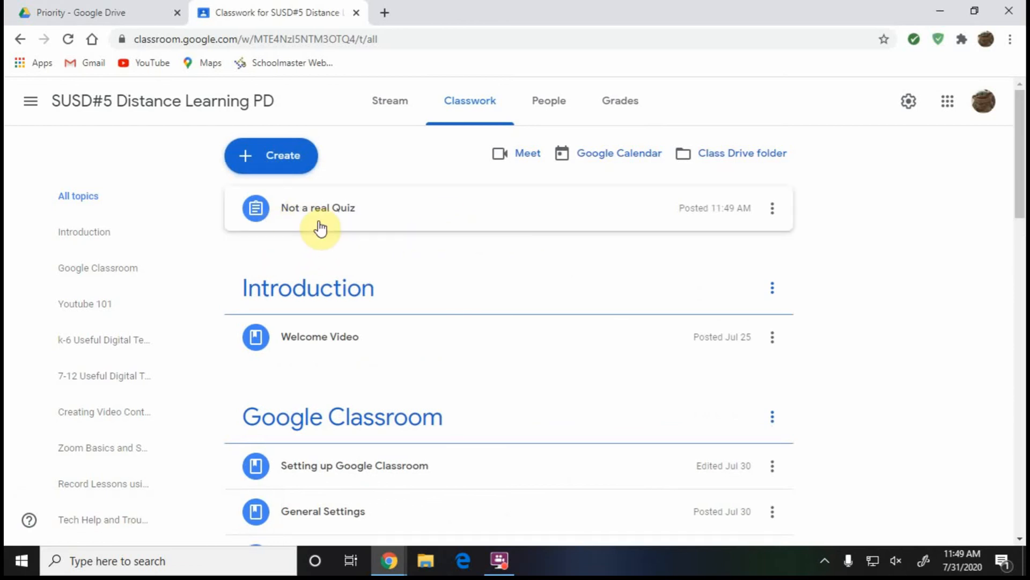
click(395, 102)
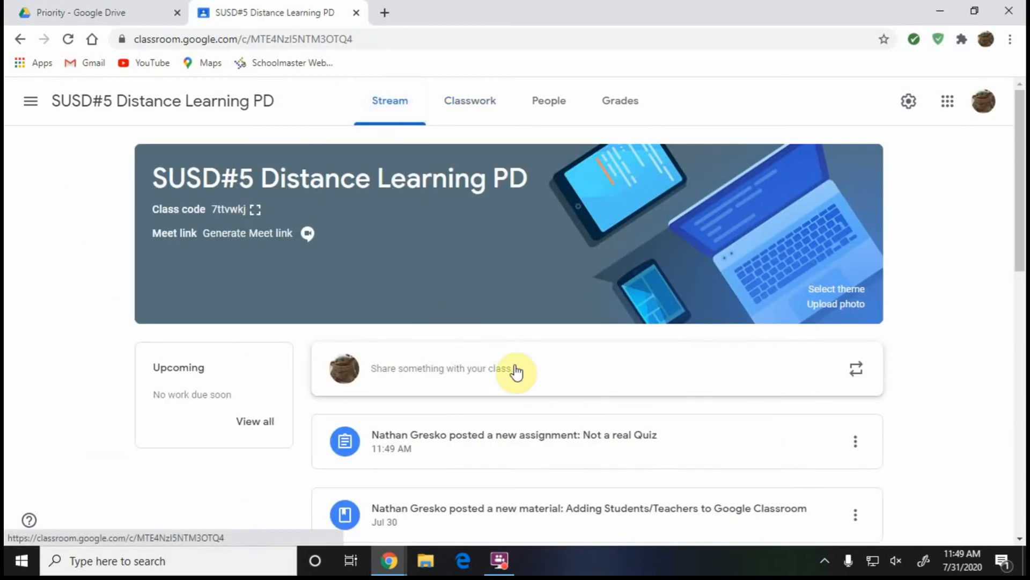
scroll(537, 394, down, 1)
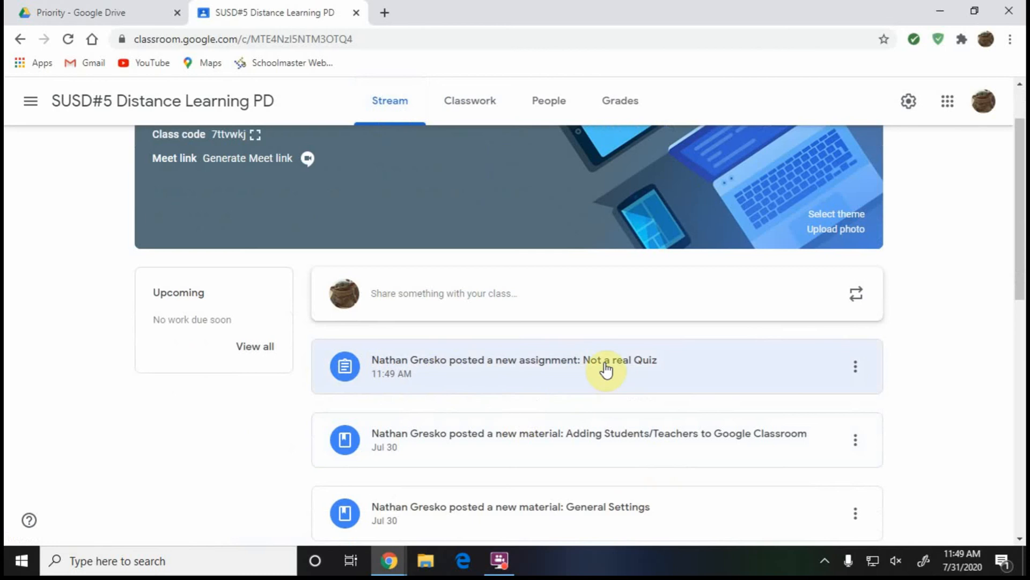
click(476, 104)
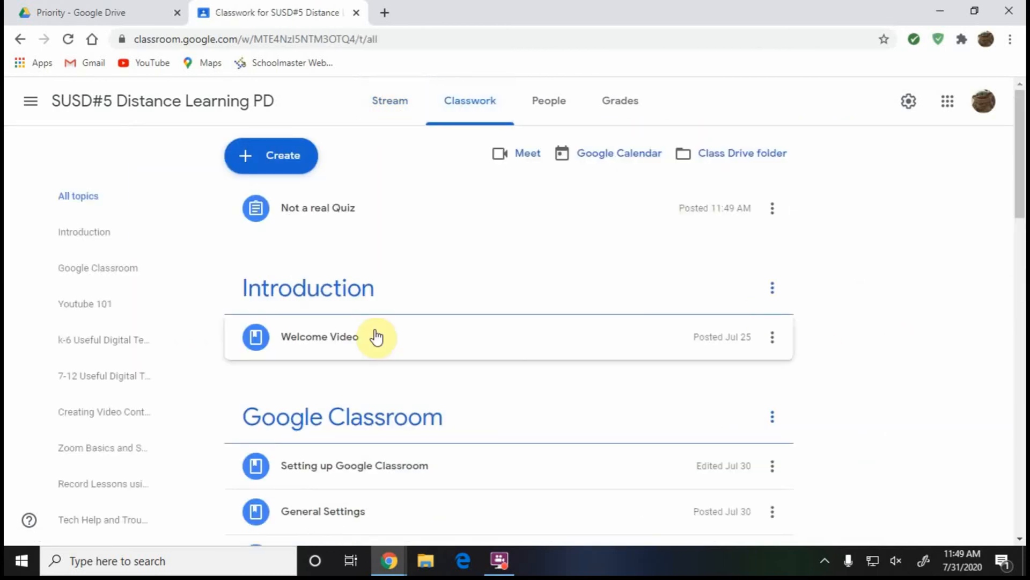
click(353, 218)
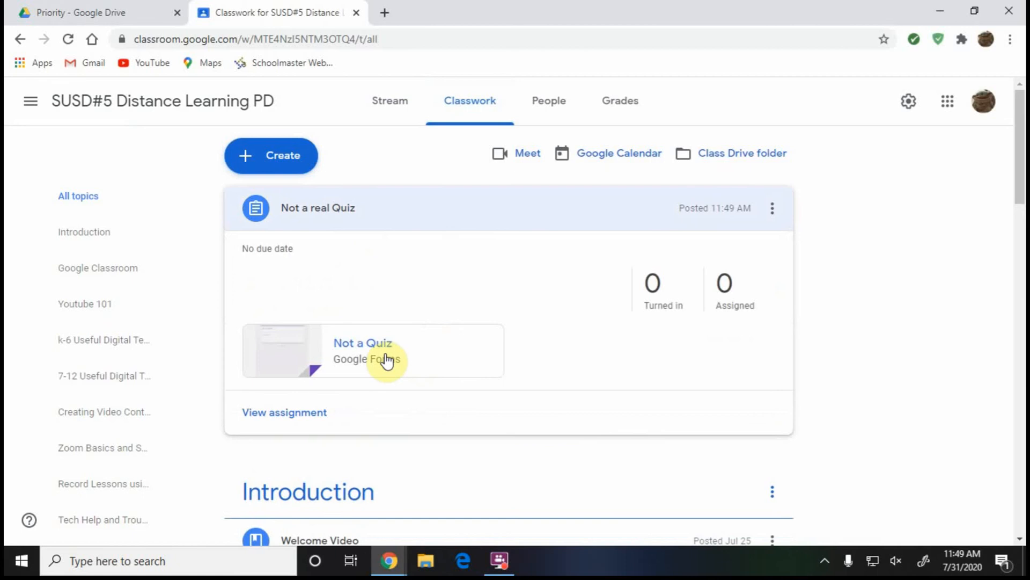
Submit a test answer 'Hi' to Not a Quiz, confirm the 1/1 score, and close the form.
click(370, 357)
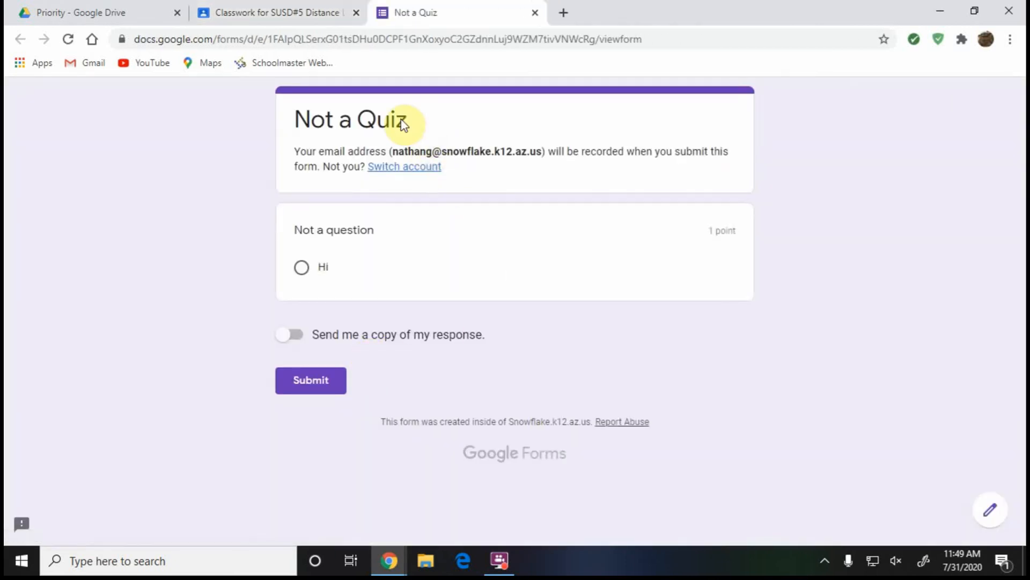
click(302, 267)
click(311, 408)
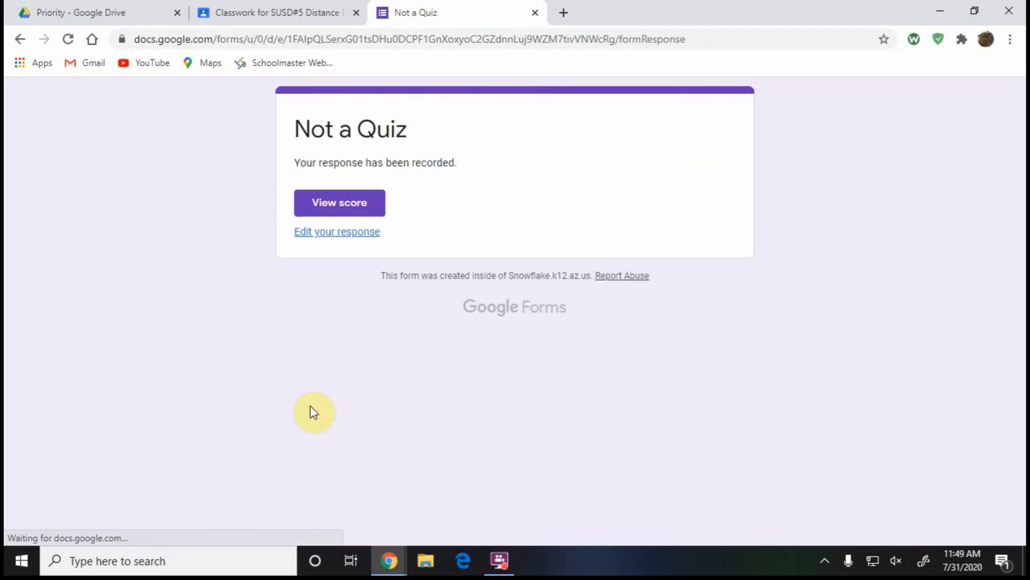
click(359, 210)
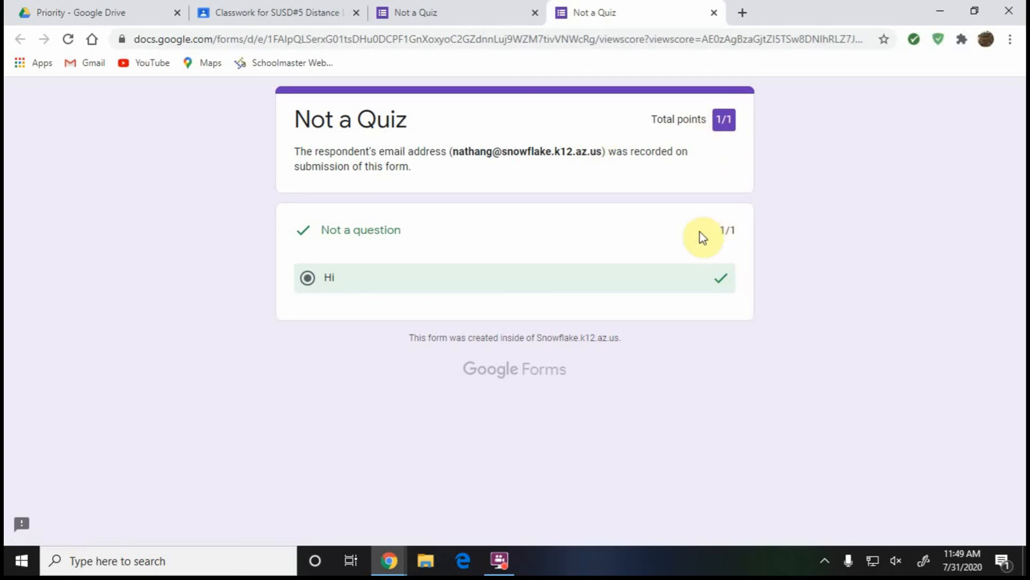
click(715, 12)
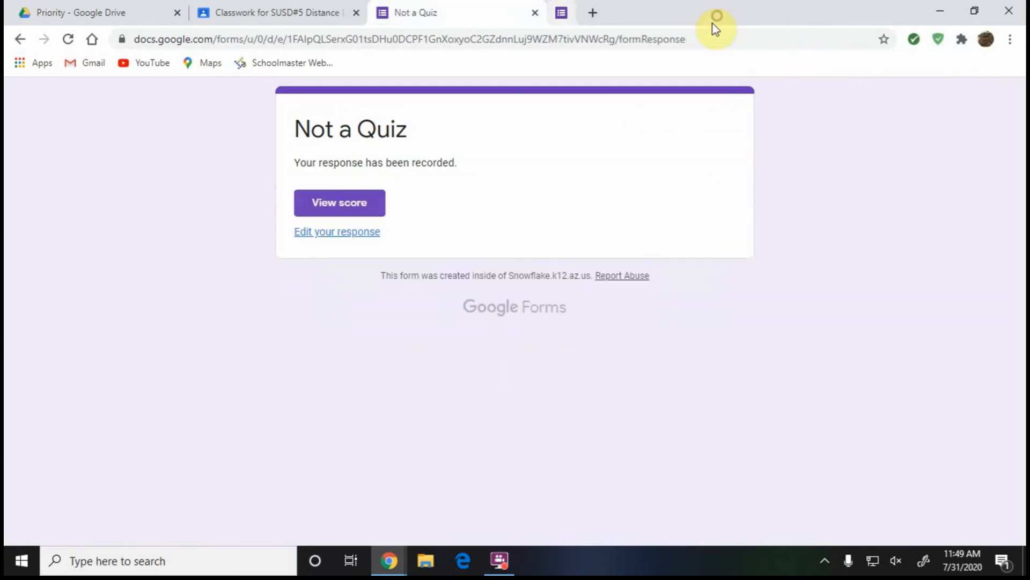
click(535, 13)
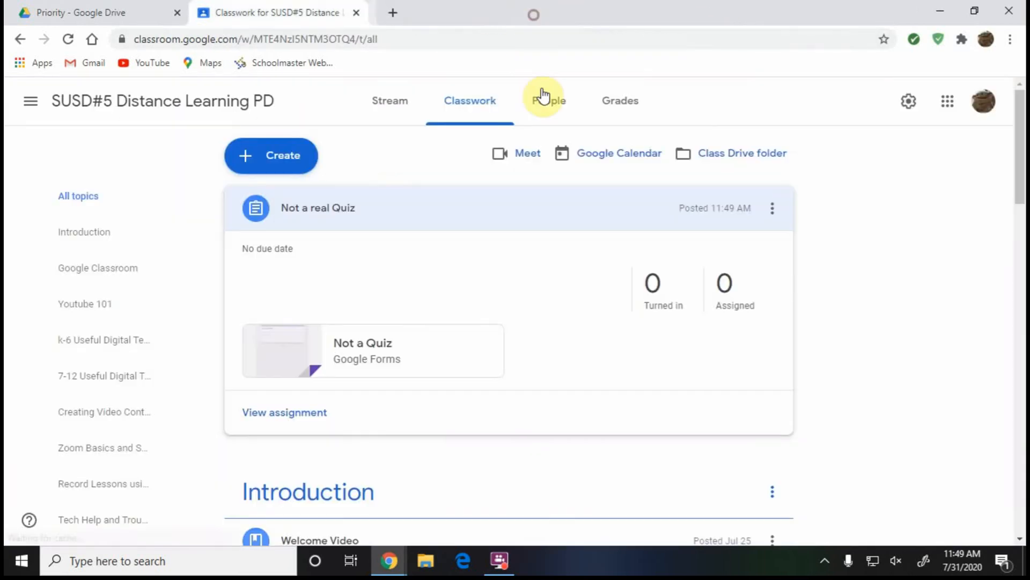